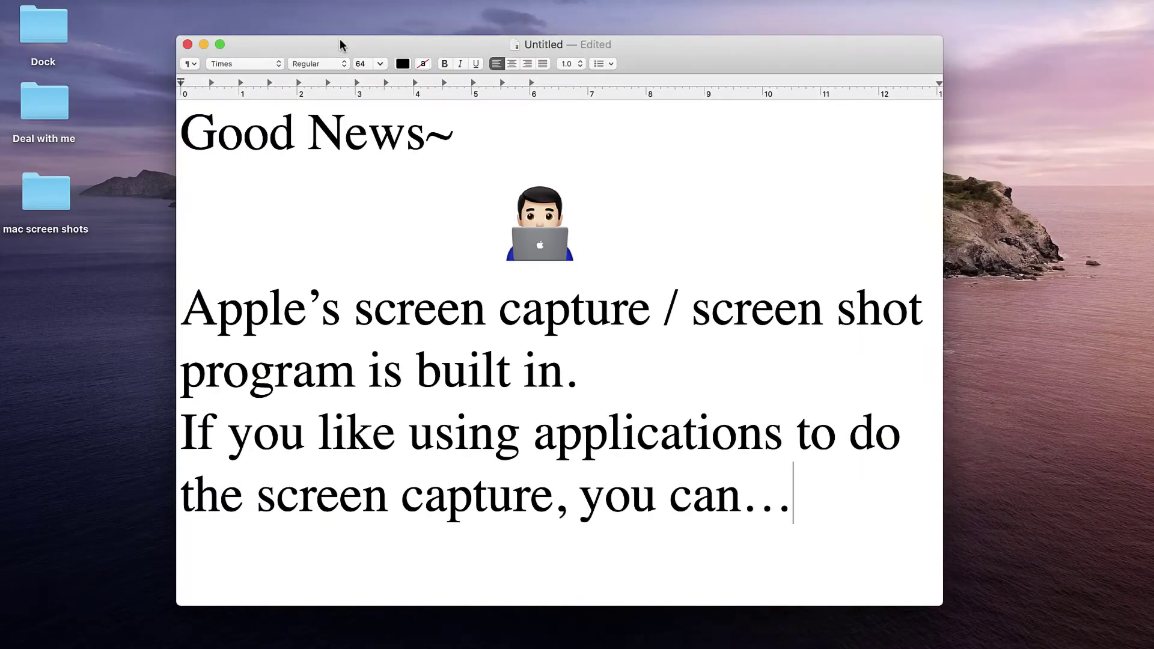
# - Highlight the 'Good News~' heading and the built-in tool and applications sentences in the TextEdit note
pyautogui.moveTo(472, 136); pyautogui.dragTo(149, 128)
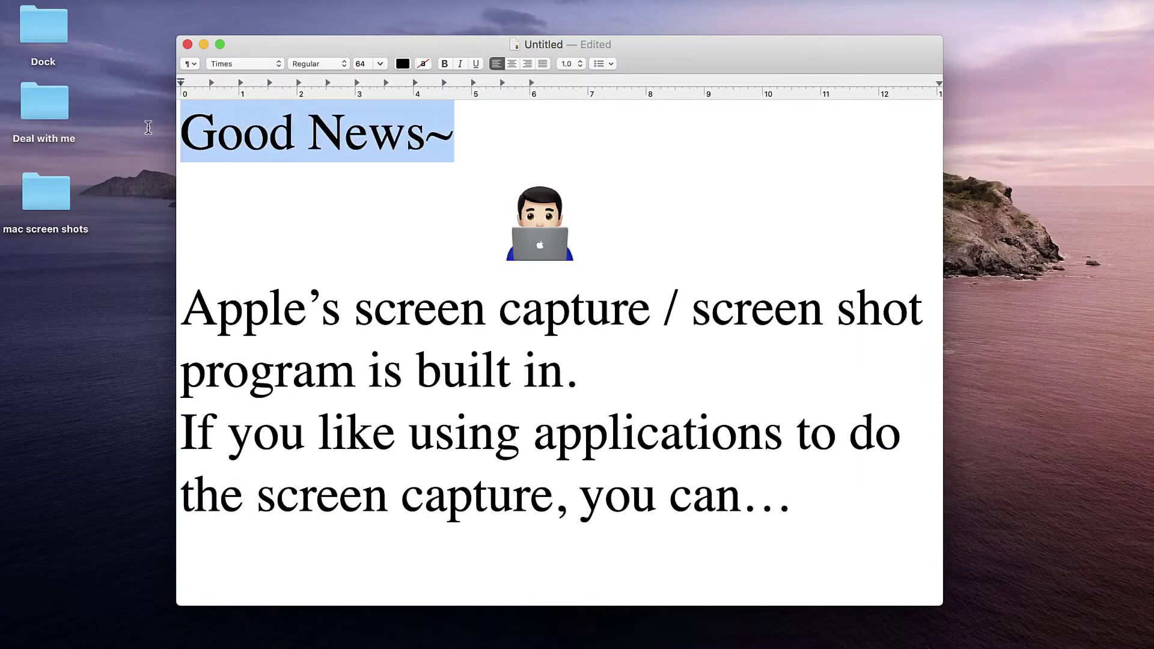
pyautogui.moveTo(190, 315); pyautogui.dragTo(601, 367)
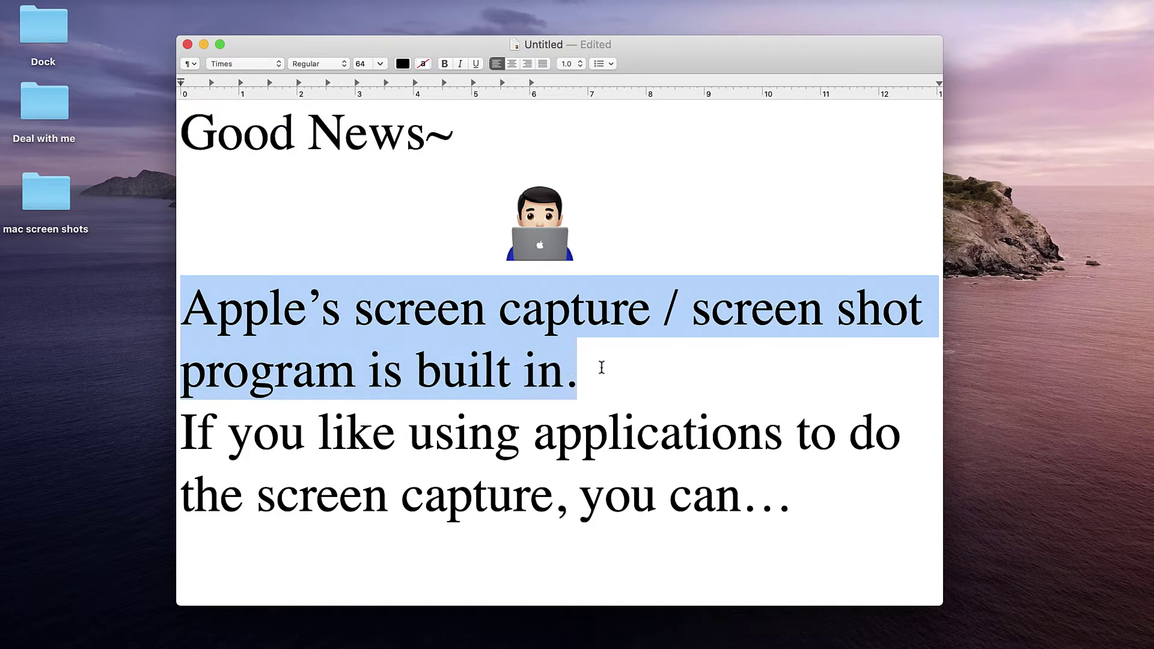
pyautogui.moveTo(179, 434); pyautogui.dragTo(793, 499)
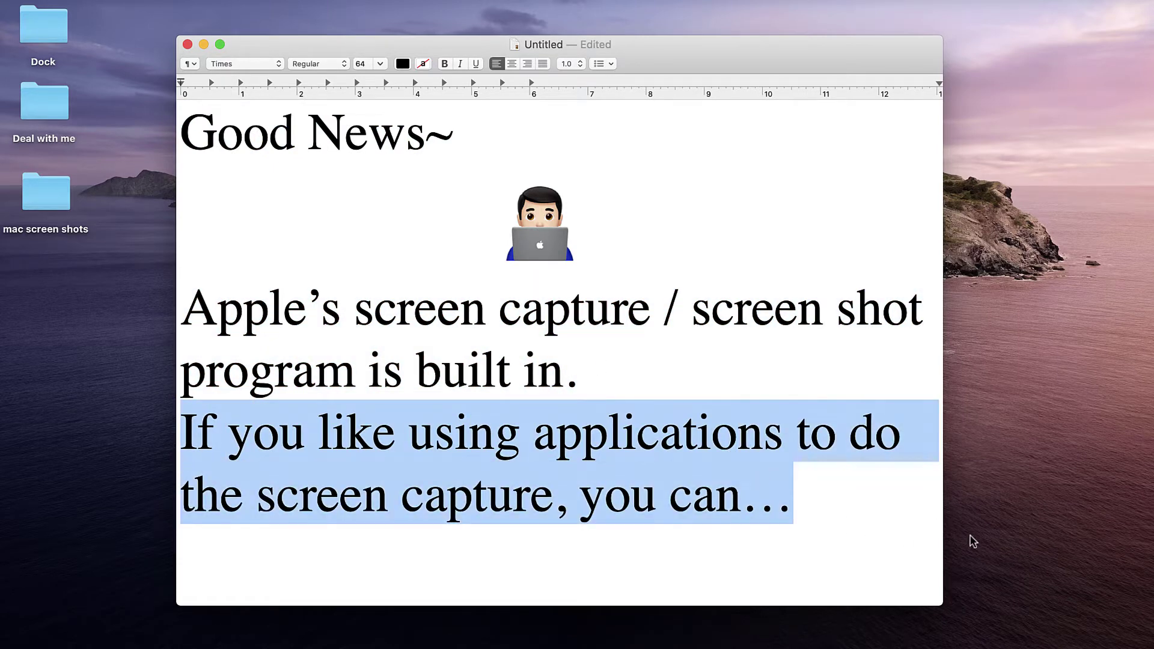
# - Minimize the TextEdit note, launch Preview from Applications, and show its File > Take Screenshot options
pyautogui.click(976, 540)
pyautogui.click(203, 44)
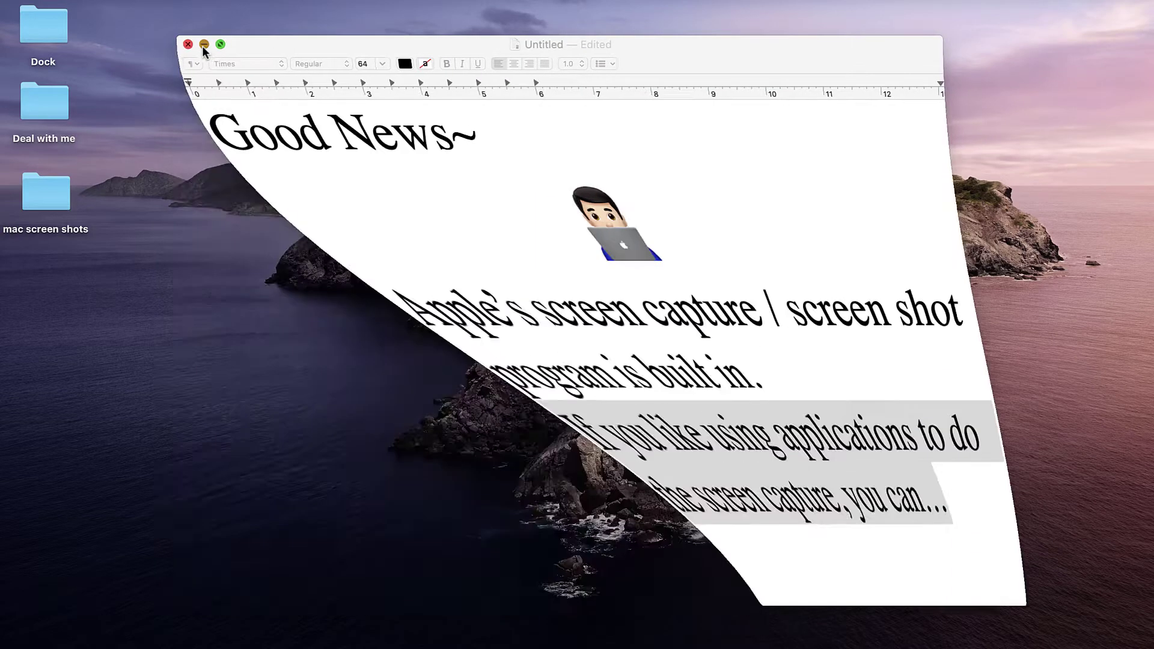
pyautogui.click(208, 0)
pyautogui.click(250, 199)
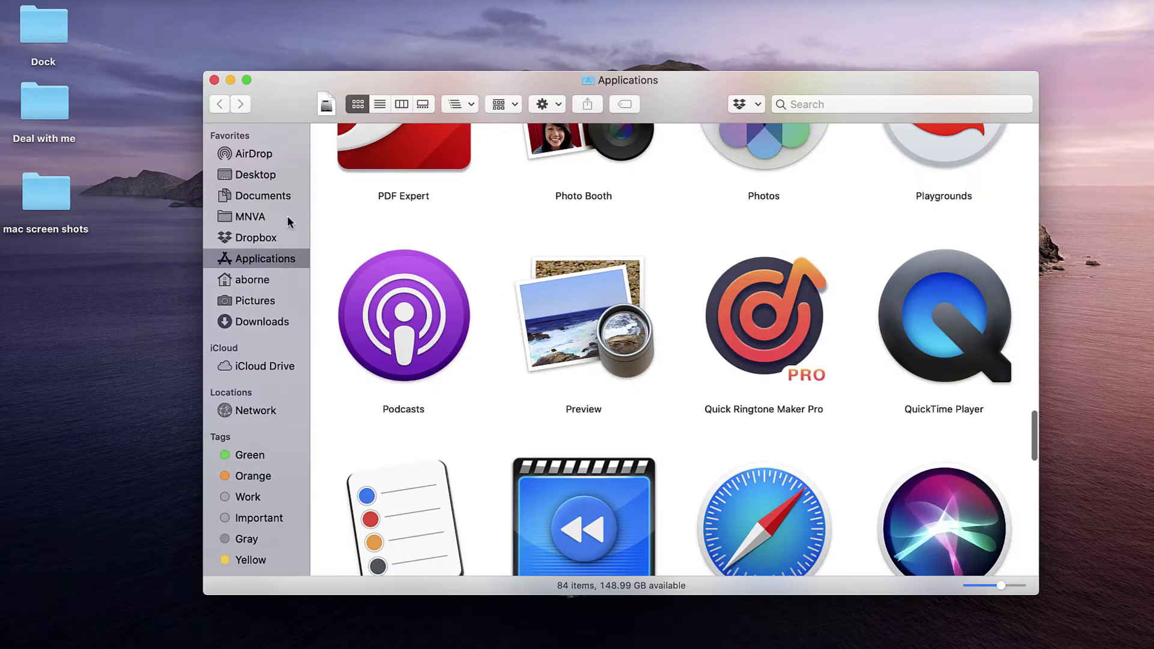
pyautogui.click(584, 313)
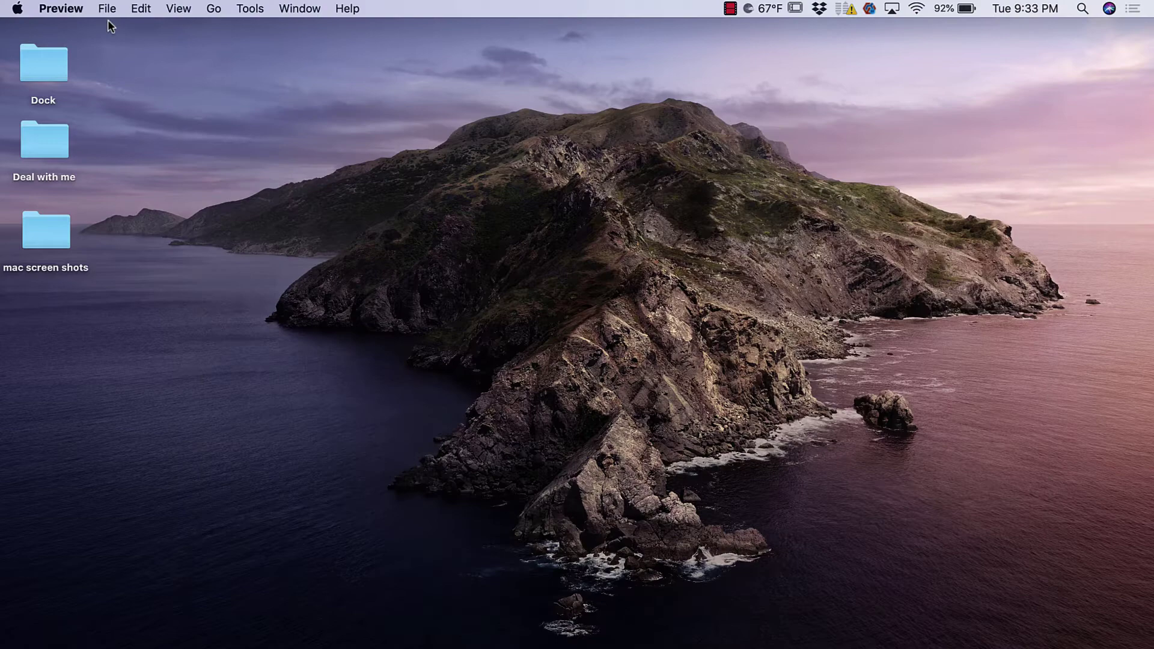
pyautogui.click(108, 7)
pyautogui.moveTo(141, 457)
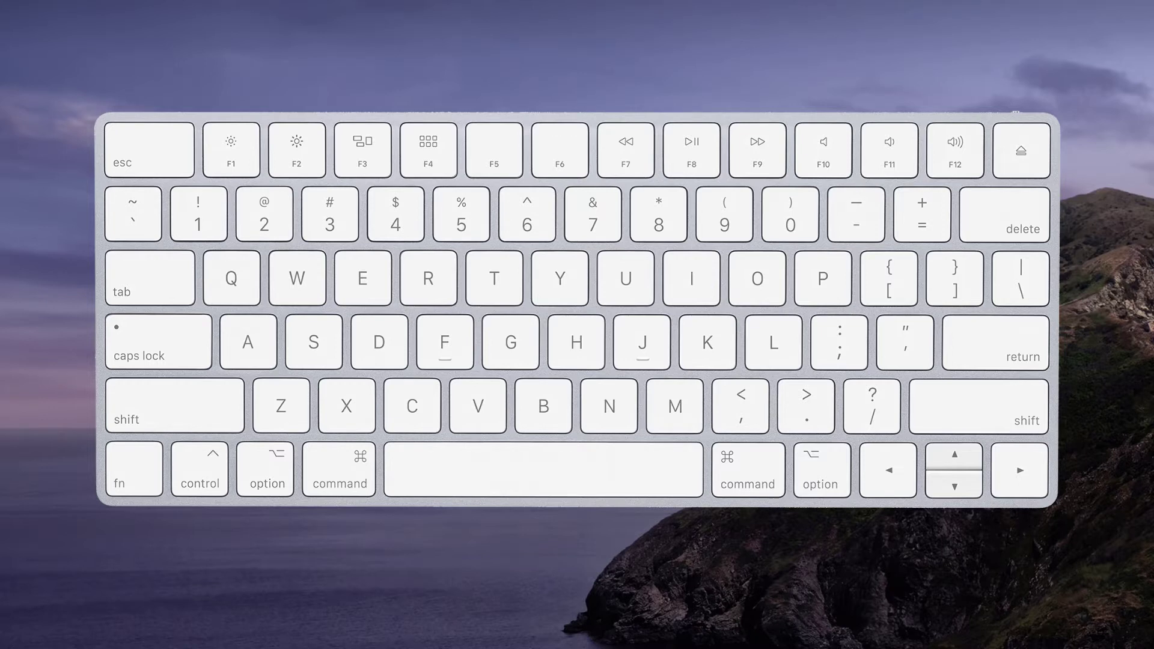
# - Show the screenshot toolbar, then capture a rectangle around the NASA Webb Telescope image with Shift-Cmd-4
pyautogui.press('super+shift+5')
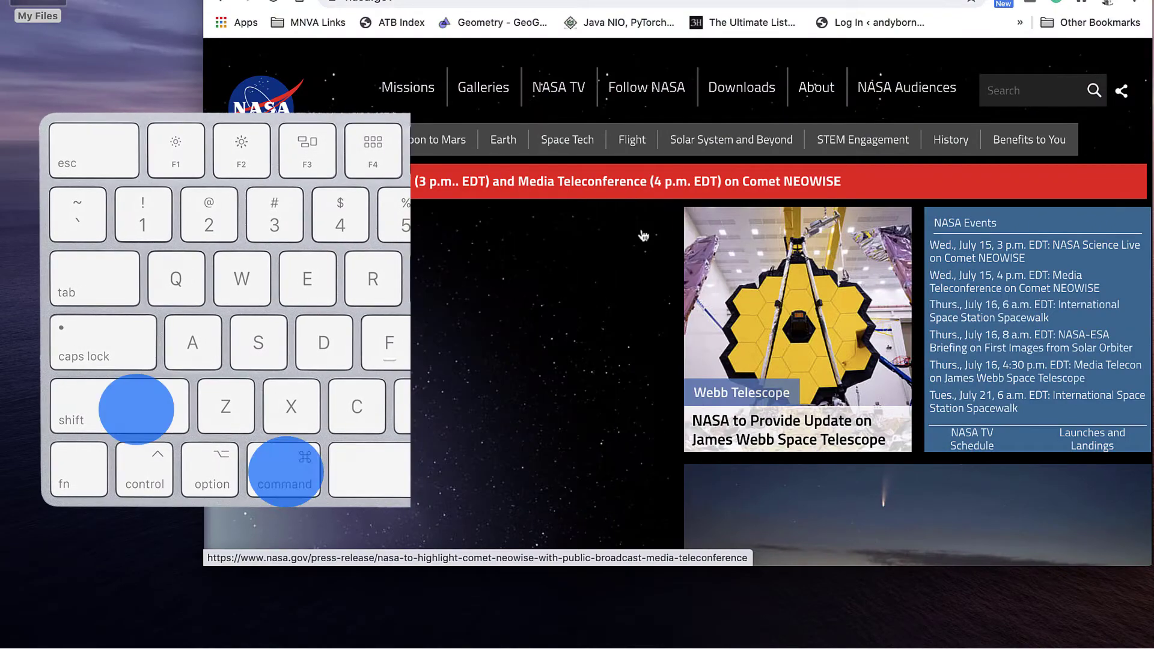
pyautogui.press('super+shift+4')
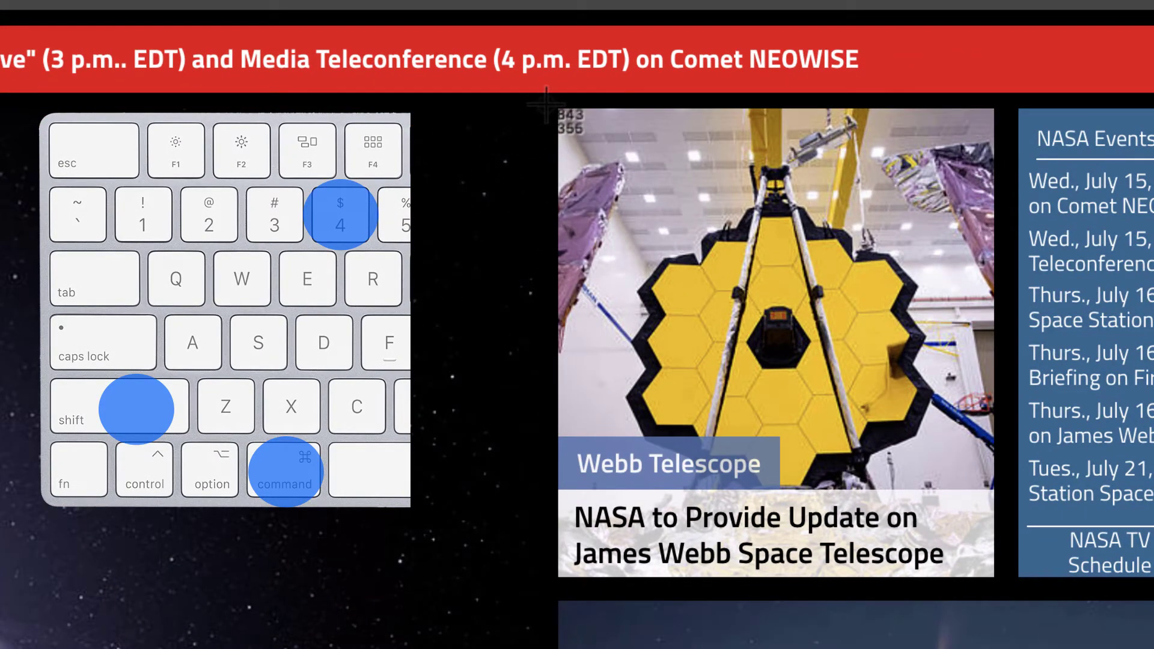
pyautogui.moveTo(546, 103); pyautogui.dragTo(999, 587)
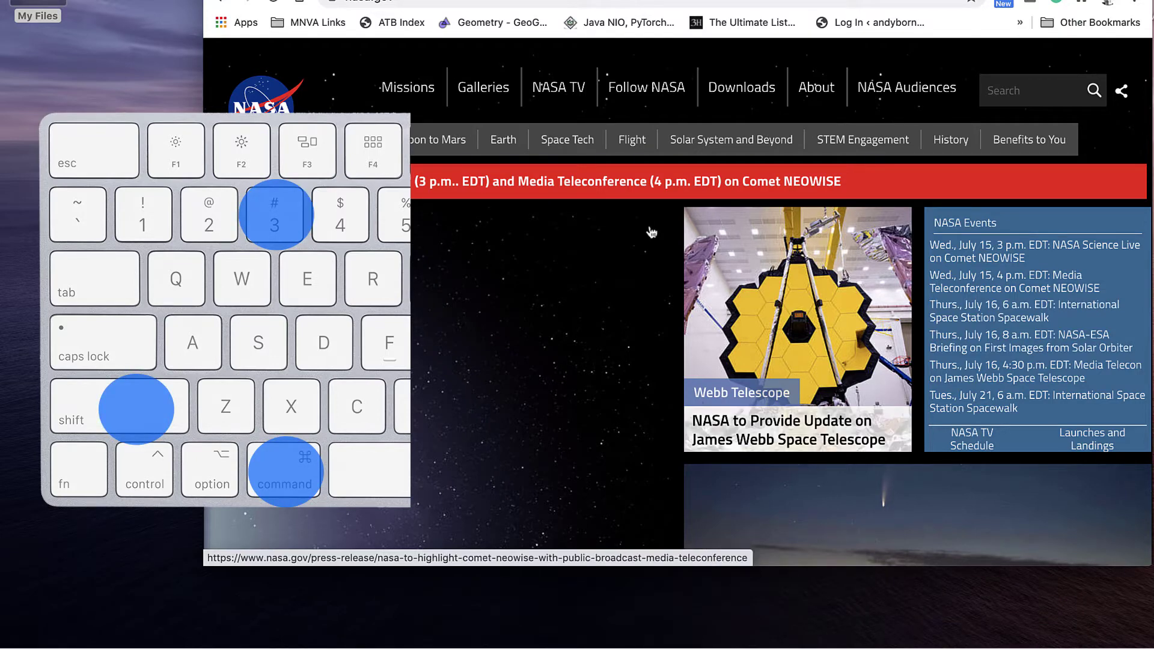
# - Capture the whole screen with Shift-Cmd-3, saving 'Screen Shot 2020-07-15 at 2.53.18 PM' to the Desktop
pyautogui.press('super+shift+3')
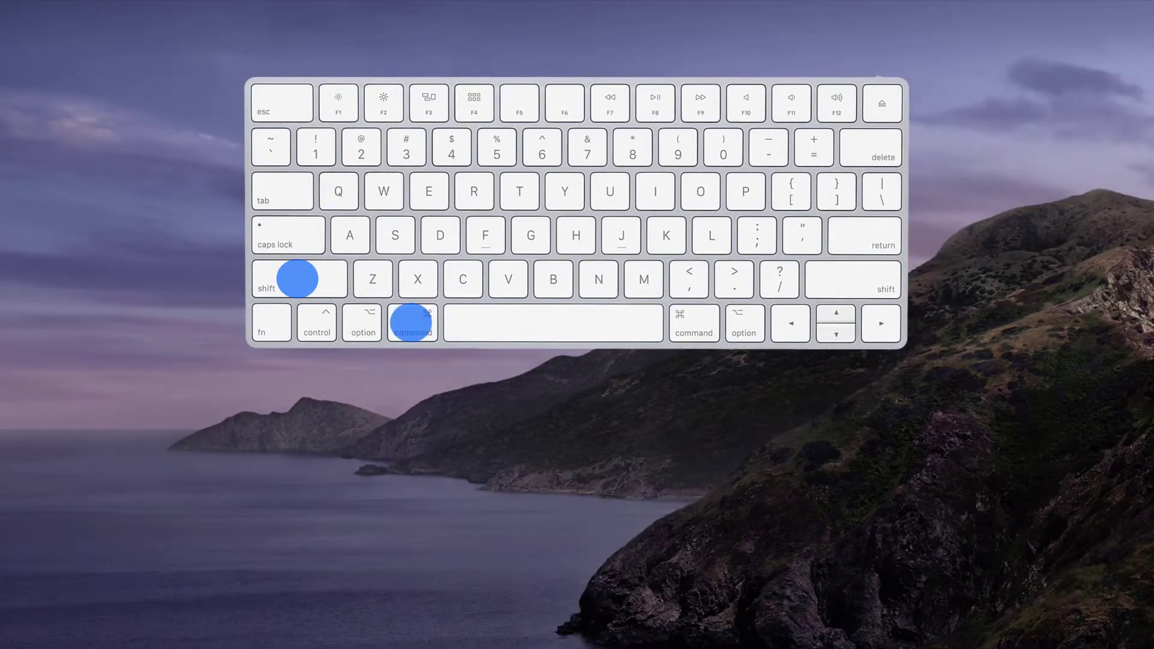
pyautogui.press('super+shift+5')
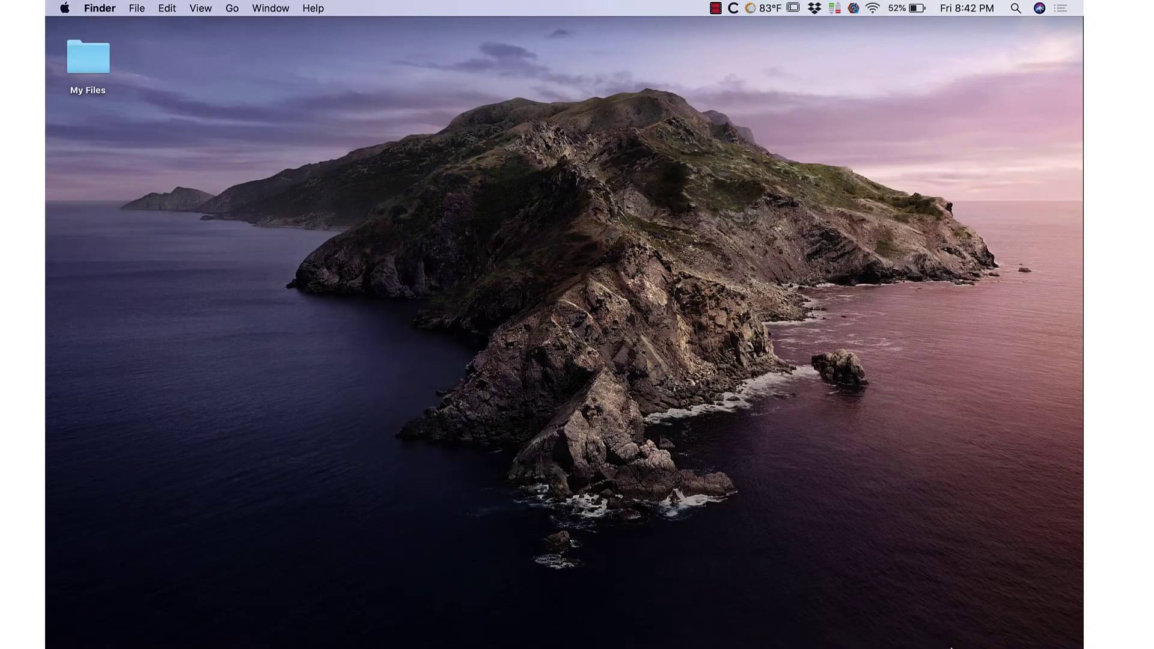
# - Return to Chrome, screenshot the 3D caffeine molecule image via Shift-Cmd-5, and open the thumbnail in Markup
pyautogui.moveTo(955, 646)
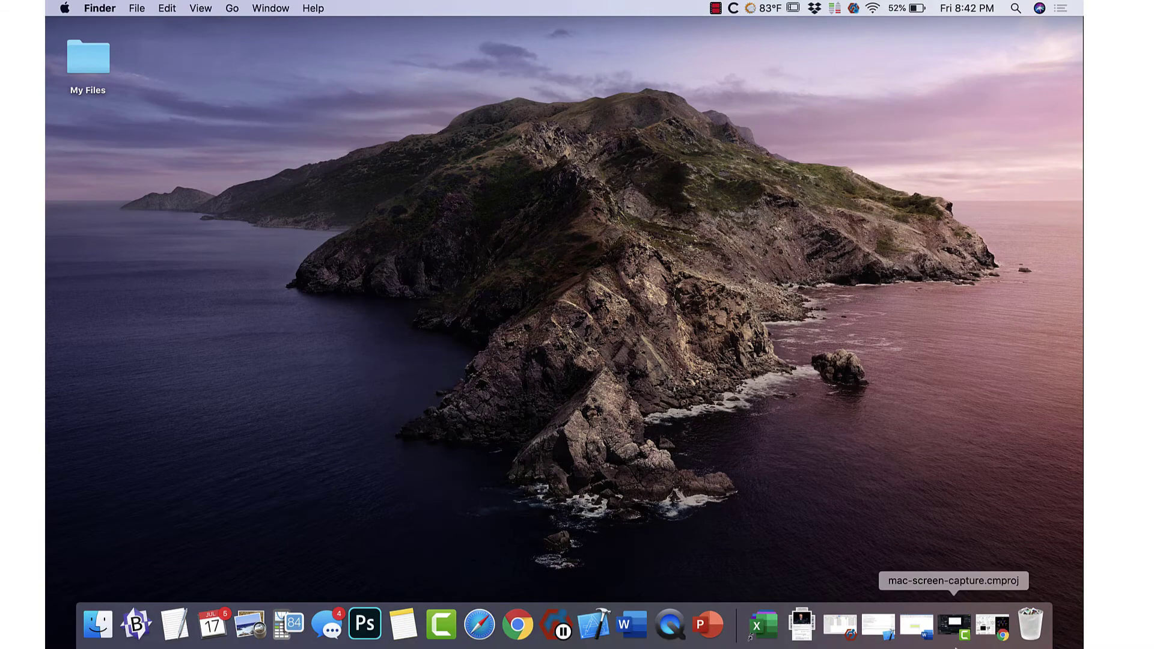
pyautogui.click(993, 625)
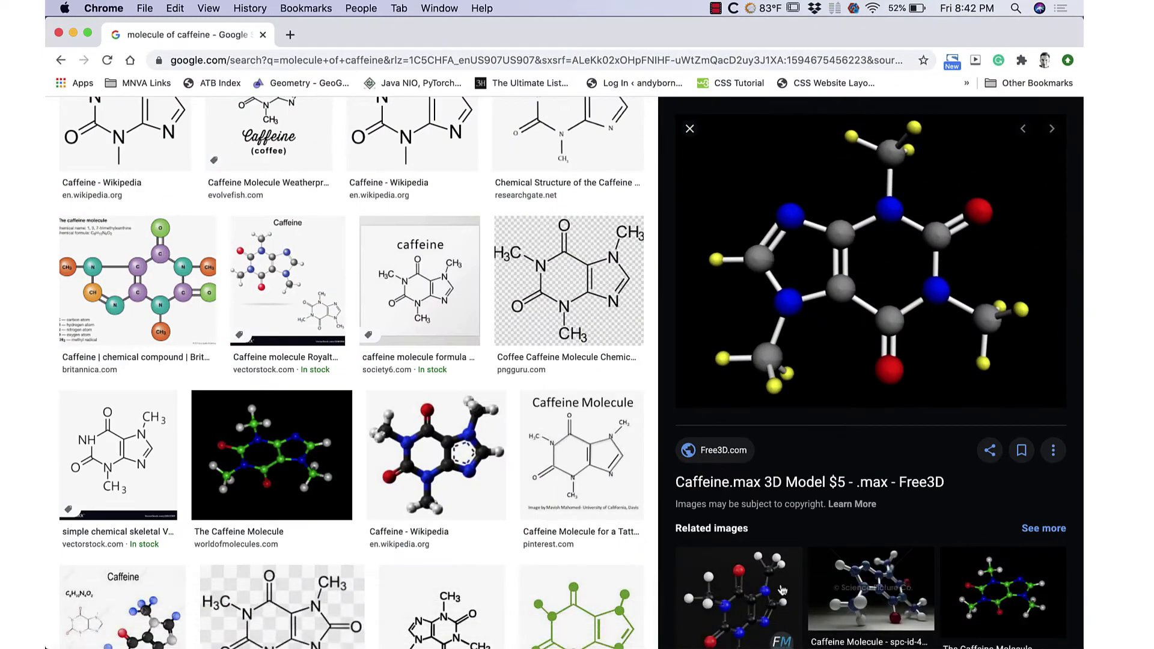
pyautogui.press('super+shift+5')
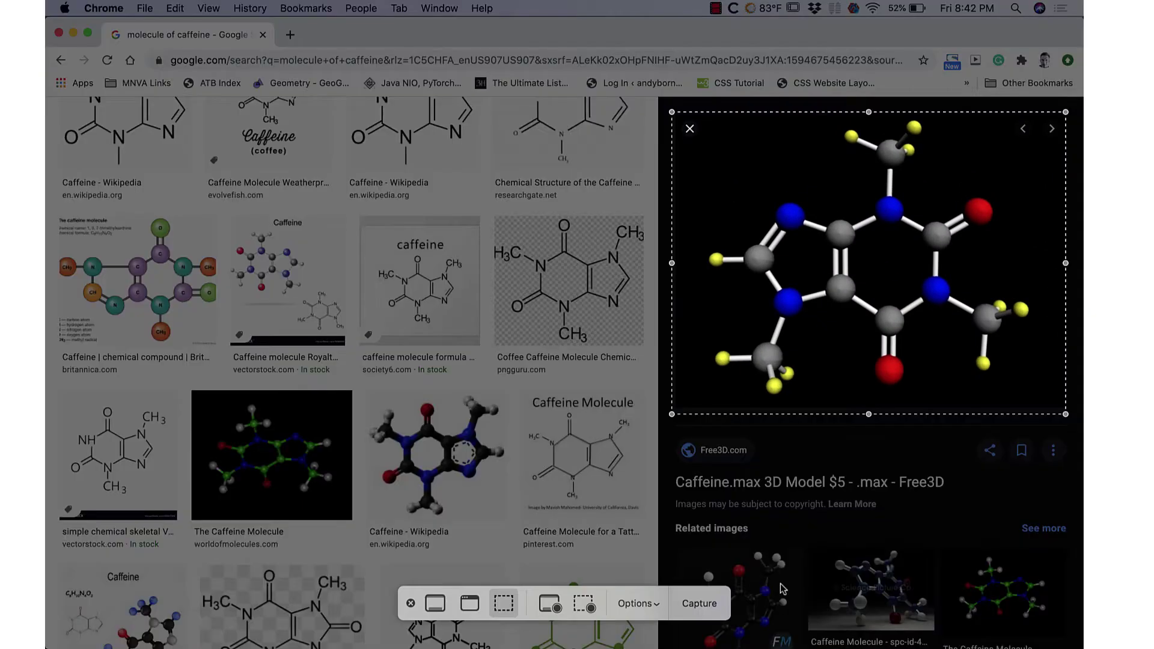
pyautogui.click(698, 605)
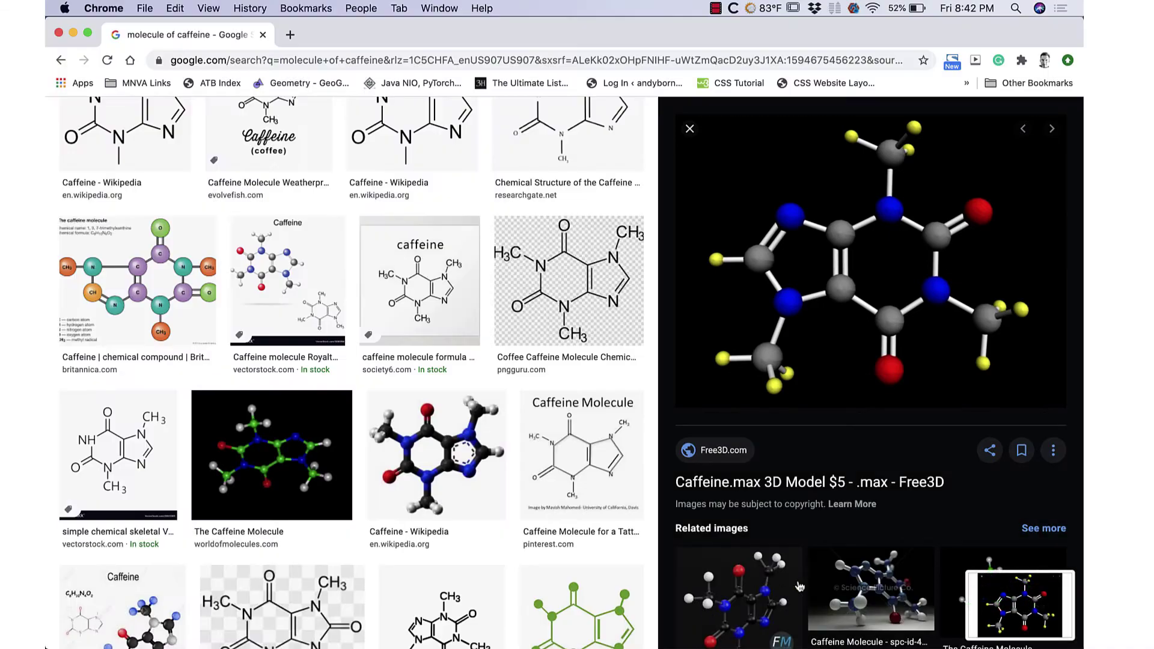
pyautogui.click(998, 595)
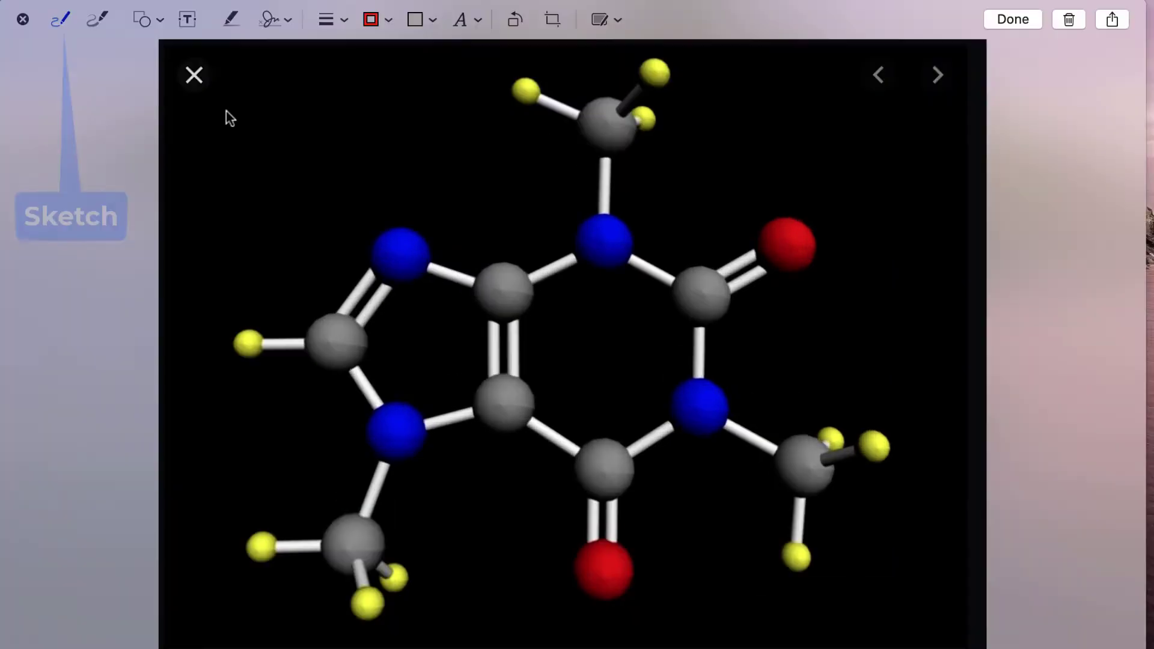
# - Try sketching a red line, box, circle and triangle, undoing each one
pyautogui.moveTo(288, 216); pyautogui.dragTo(495, 116)
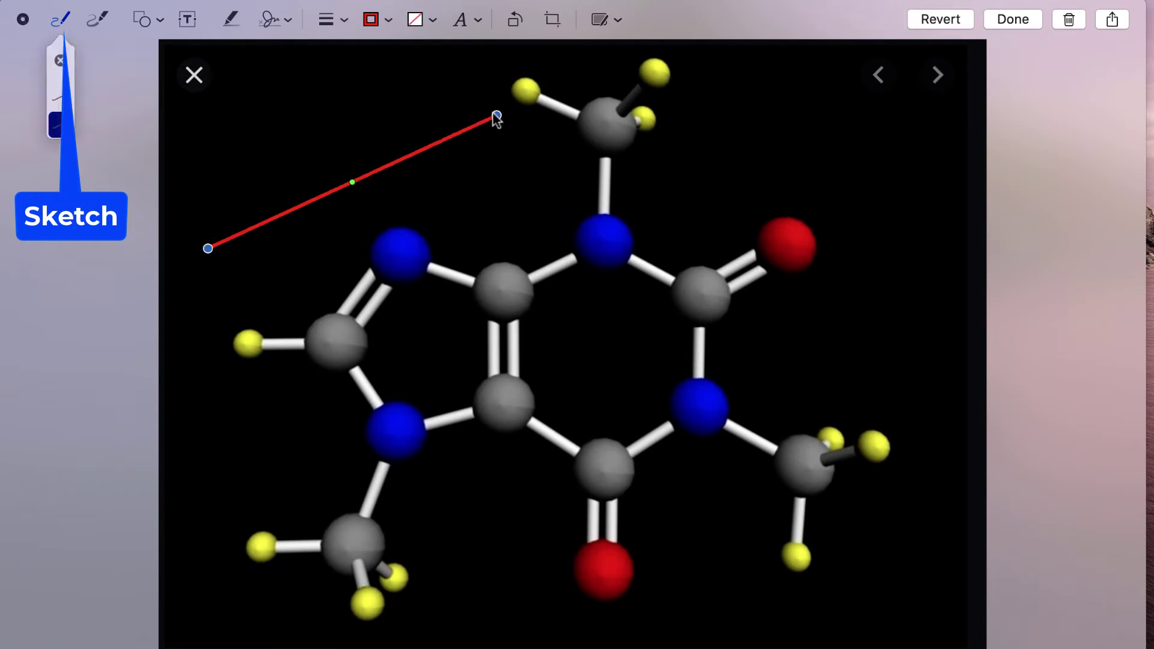
pyautogui.press('super+z')
pyautogui.moveTo(234, 107)
pyautogui.mouseDown()
pyautogui.moveTo(235, 231)
pyautogui.moveTo(343, 182)
pyautogui.moveTo(266, 108)
pyautogui.moveTo(240, 109)
pyautogui.mouseUp()
pyautogui.press('super+z')
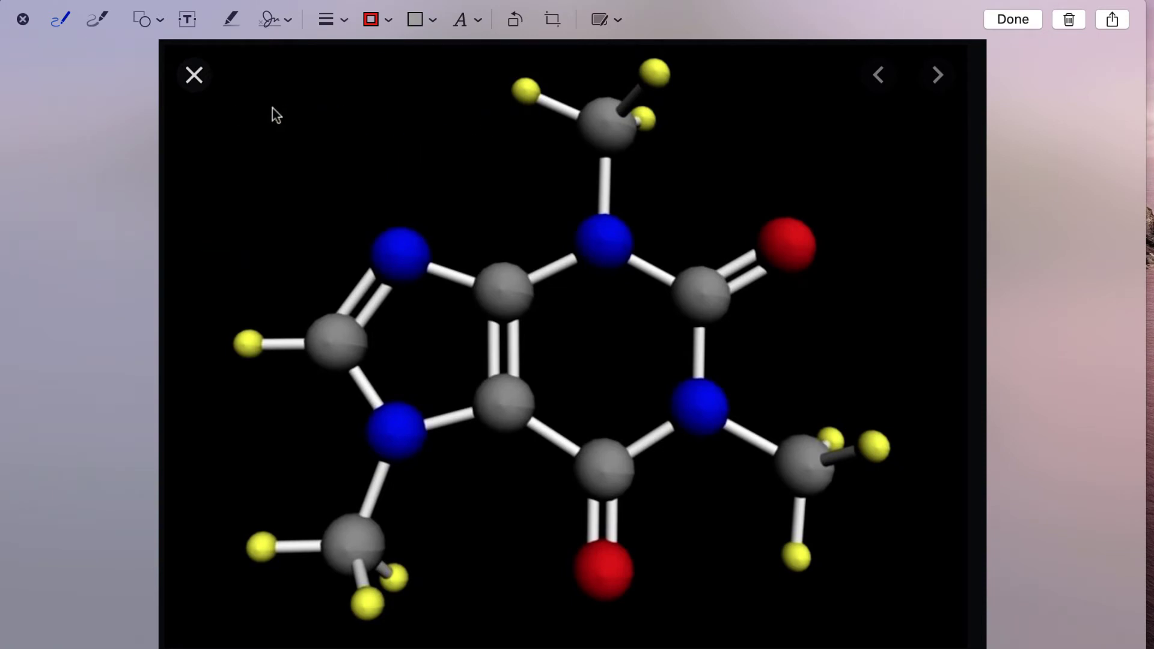
pyautogui.moveTo(243, 149)
pyautogui.mouseDown()
pyautogui.moveTo(387, 150)
pyautogui.moveTo(298, 117)
pyautogui.moveTo(298, 235)
pyautogui.moveTo(397, 124)
pyautogui.mouseUp()
pyautogui.press('super+z')
pyautogui.moveTo(265, 114); pyautogui.dragTo(256, 114)
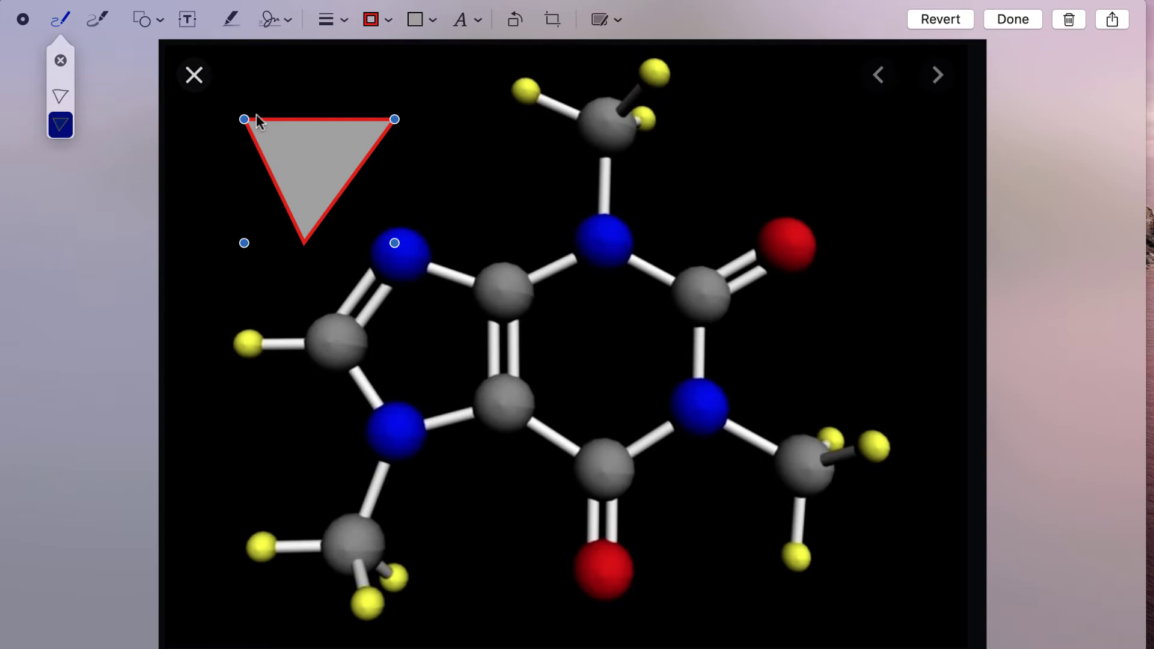
pyautogui.press('super+z')
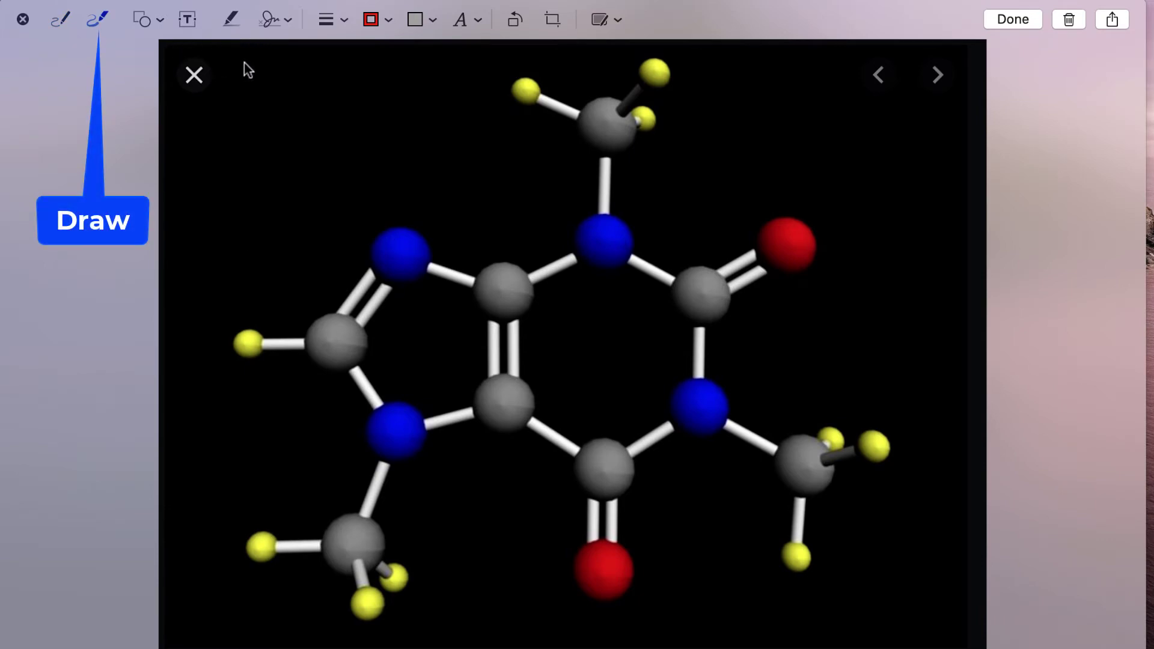
# - Draw a red freehand curve, circle the upper-left blue atom, and add an arrow pointing to it
pyautogui.moveTo(265, 81)
pyautogui.mouseDown()
pyautogui.moveTo(261, 94)
pyautogui.moveTo(290, 113)
pyautogui.moveTo(337, 95)
pyautogui.moveTo(341, 113)
pyautogui.moveTo(421, 107)
pyautogui.mouseUp()
pyautogui.moveTo(409, 204)
pyautogui.mouseDown()
pyautogui.moveTo(386, 313)
pyautogui.moveTo(432, 222)
pyautogui.moveTo(400, 214)
pyautogui.mouseUp()
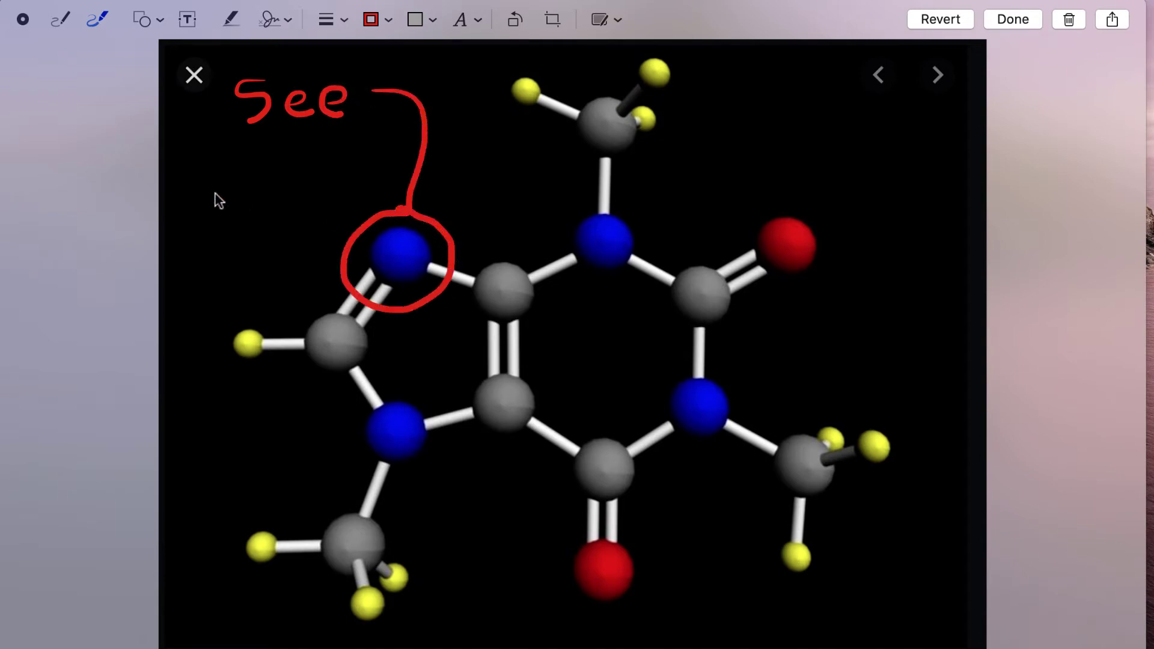
pyautogui.moveTo(211, 187); pyautogui.dragTo(337, 207)
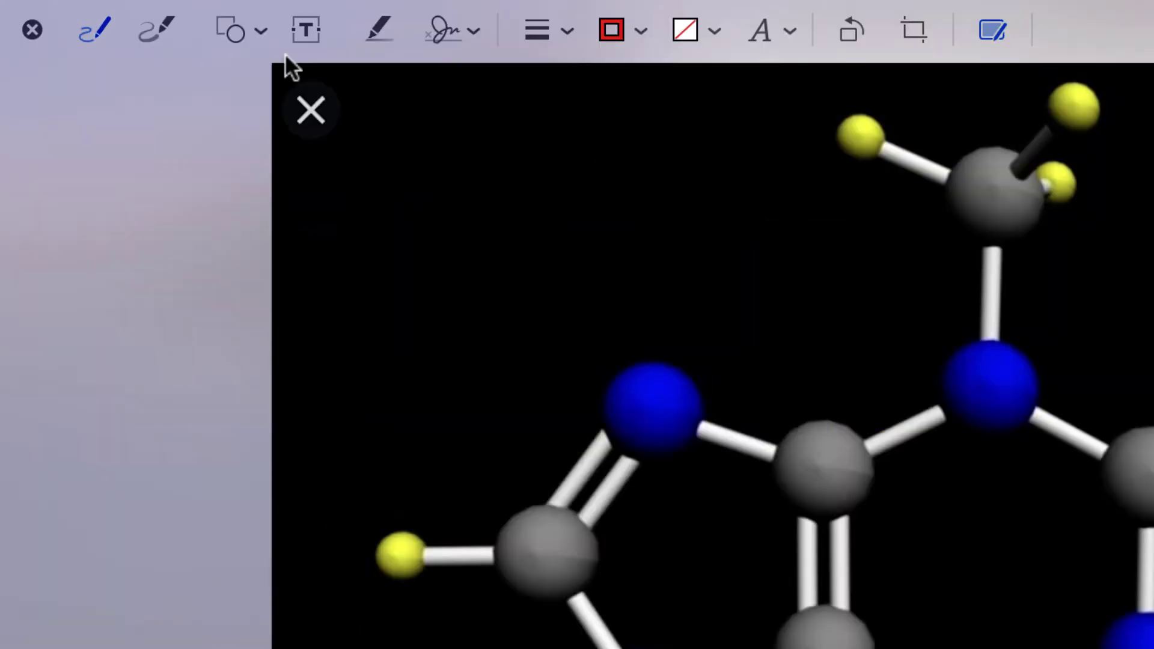
# - Add a text box reading 'You can type in text.' near the caffeine model
pyautogui.click(160, 20)
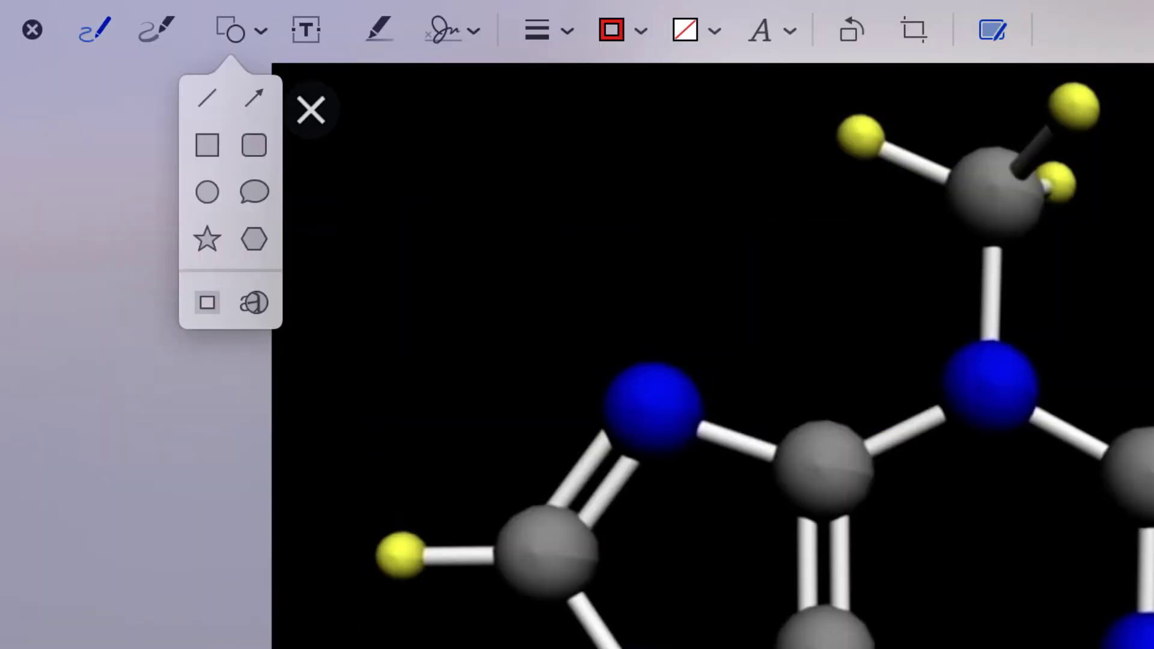
pyautogui.click(304, 37)
pyautogui.moveTo(920, 565); pyautogui.dragTo(467, 206)
pyautogui.doubleClick(471, 211)
pyautogui.write('You can type in')
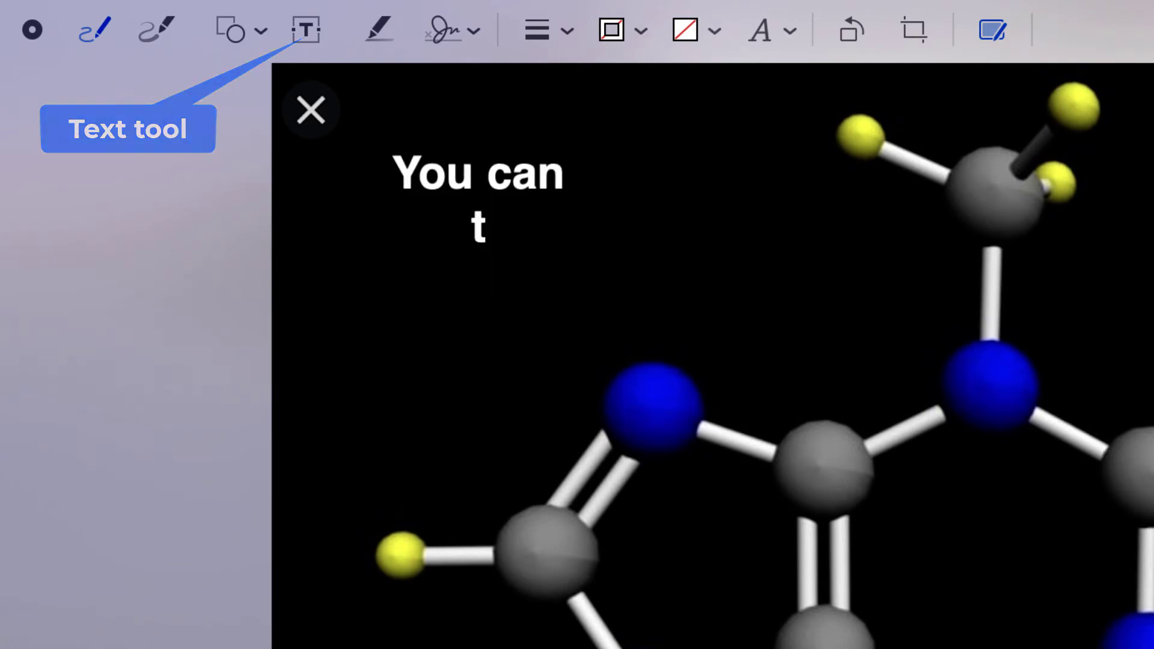
pyautogui.write(' text.')
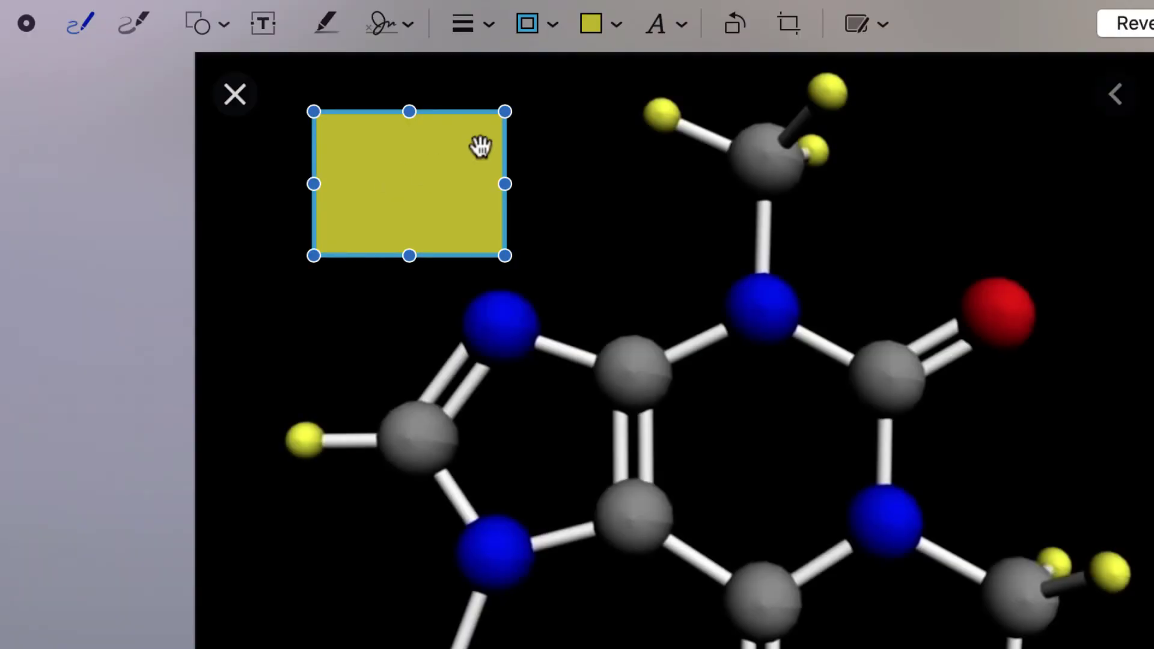
# - Give the rectangle no fill and a red border, then move it over the blue atom
pyautogui.click(611, 35)
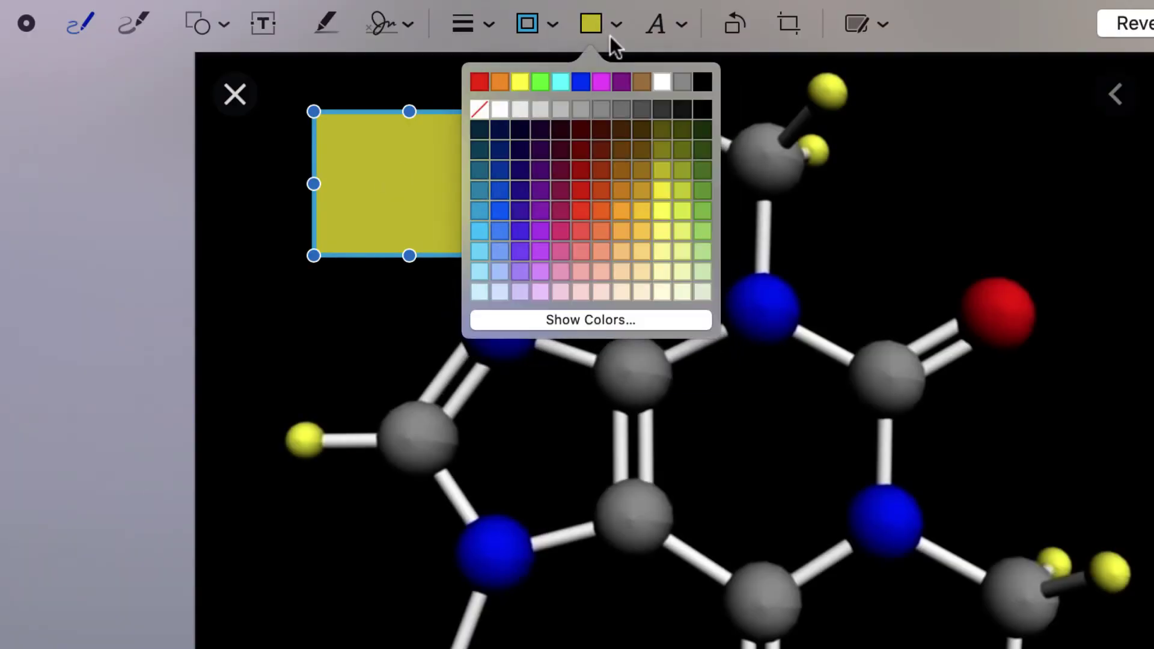
pyautogui.click(479, 110)
pyautogui.click(553, 27)
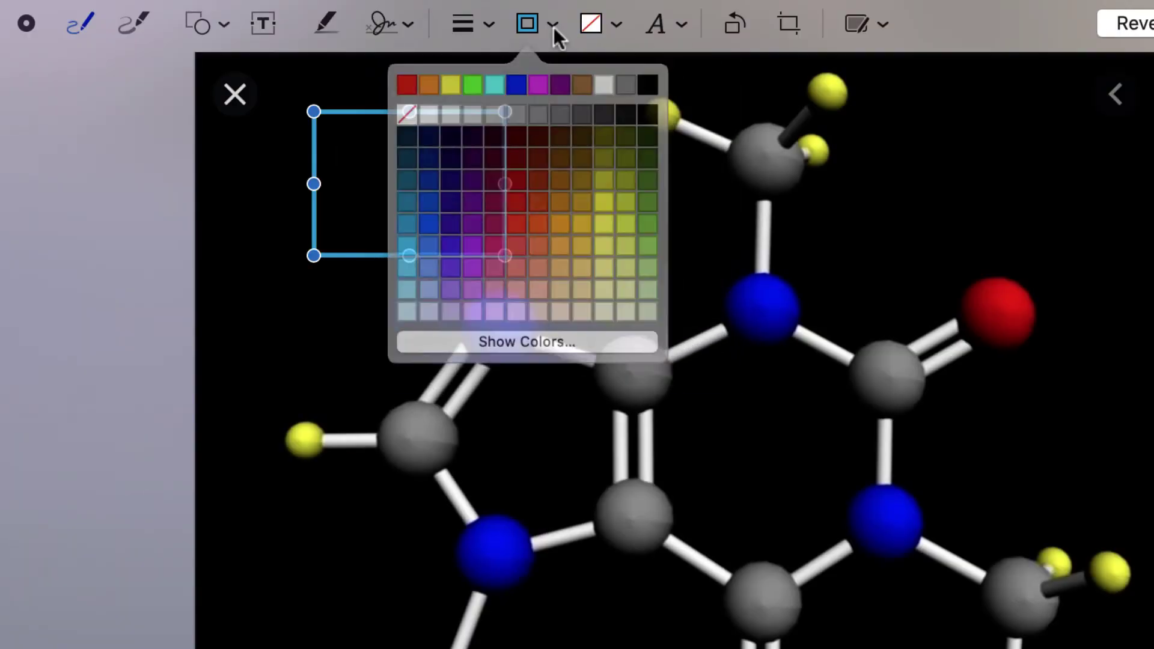
pyautogui.click(416, 82)
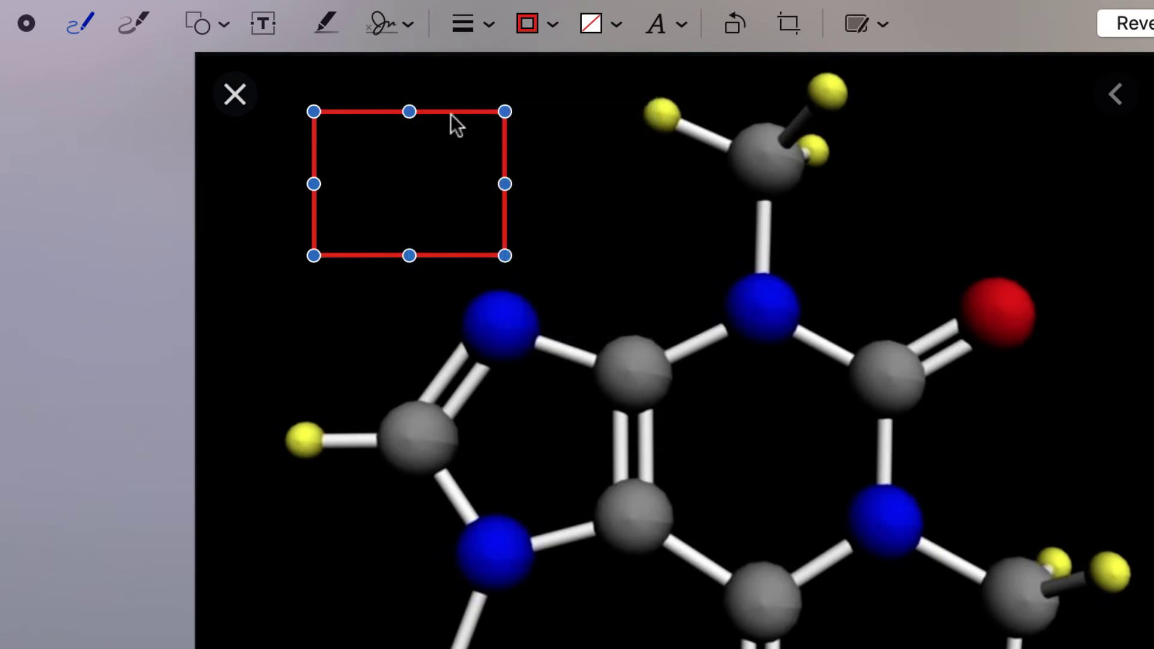
pyautogui.moveTo(454, 115); pyautogui.dragTo(516, 237)
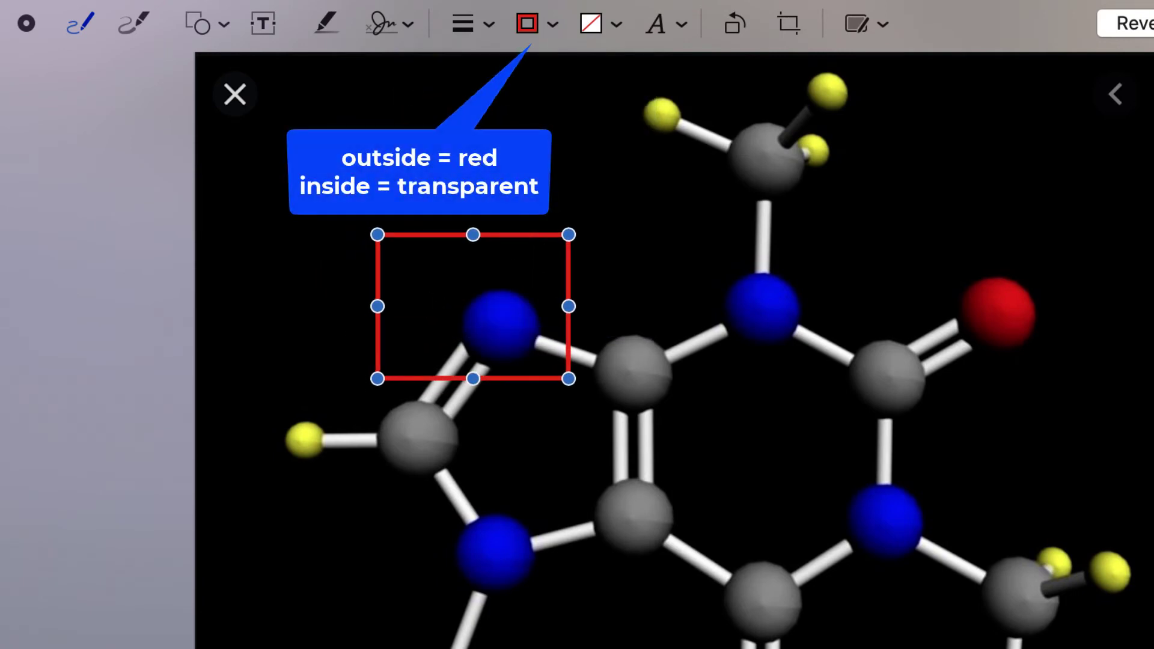
pyautogui.press('Escape')
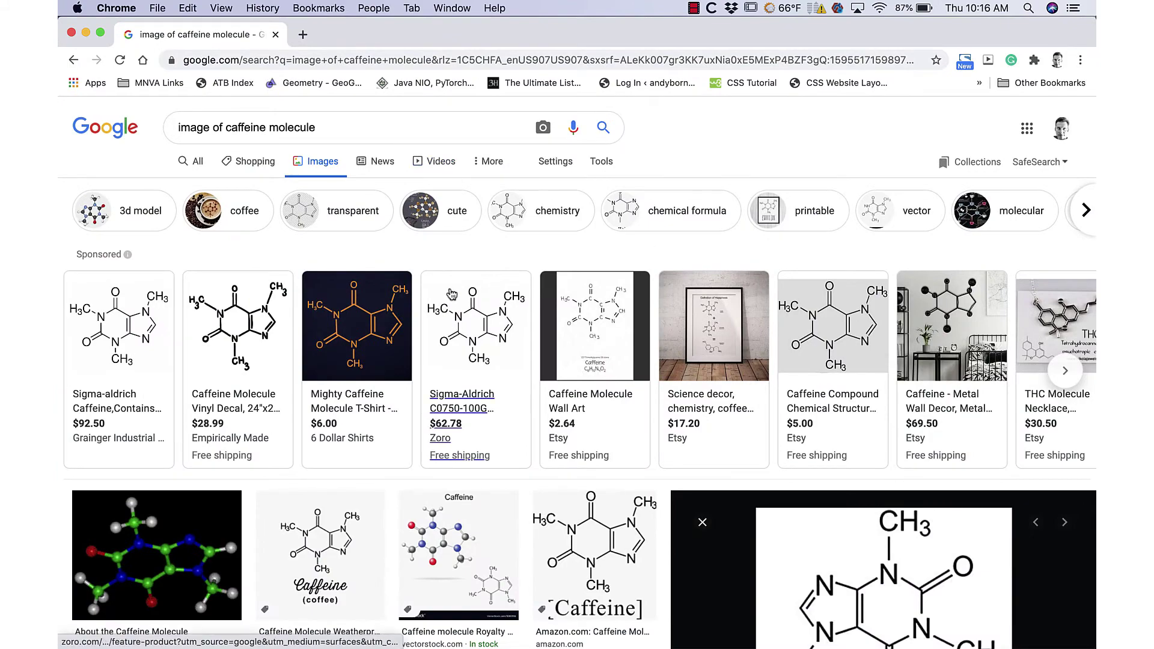
# - Screenshot the enlarged flat caffeine structure diagram from Chrome's image preview using Shift-Cmd-4
pyautogui.click(396, 124)
pyautogui.scroll(-6, 628, 272)
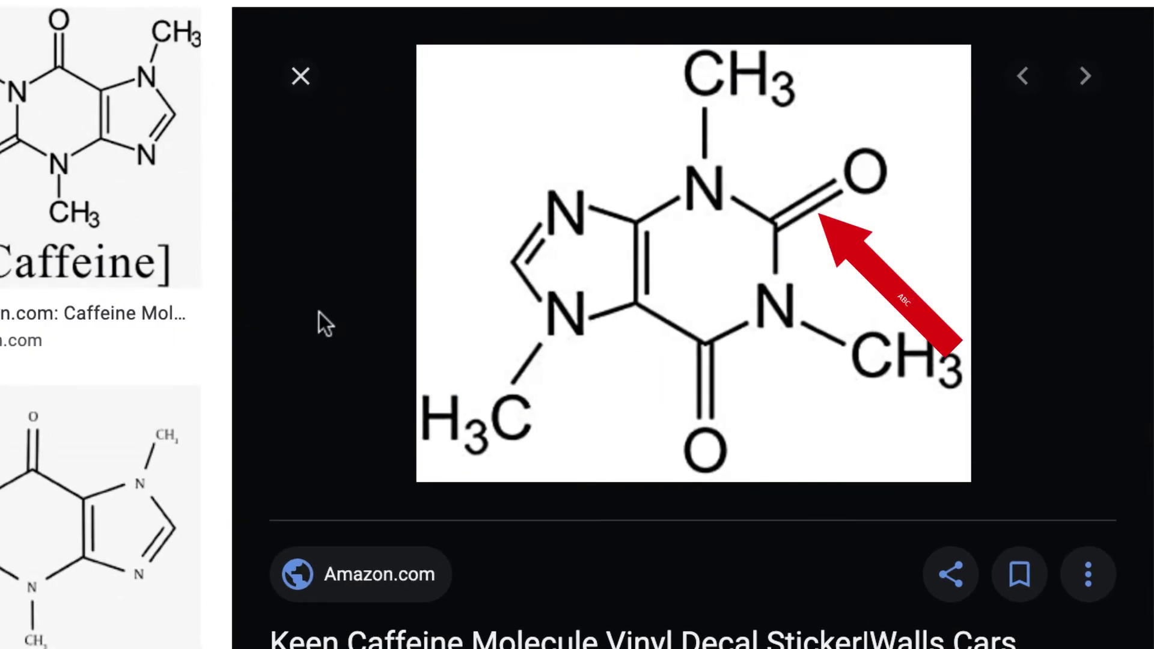
pyautogui.press('shift+super+4')
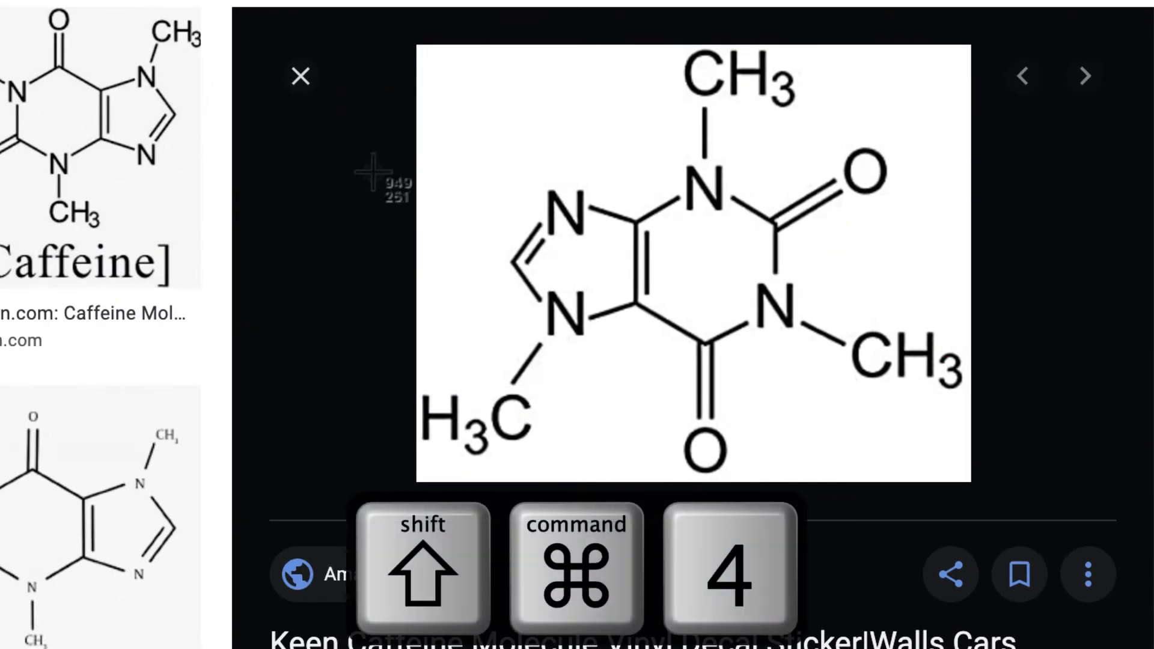
pyautogui.moveTo(409, 36)
pyautogui.mouseDown()
pyautogui.moveTo(989, 415)
pyautogui.moveTo(978, 491)
pyautogui.mouseUp()
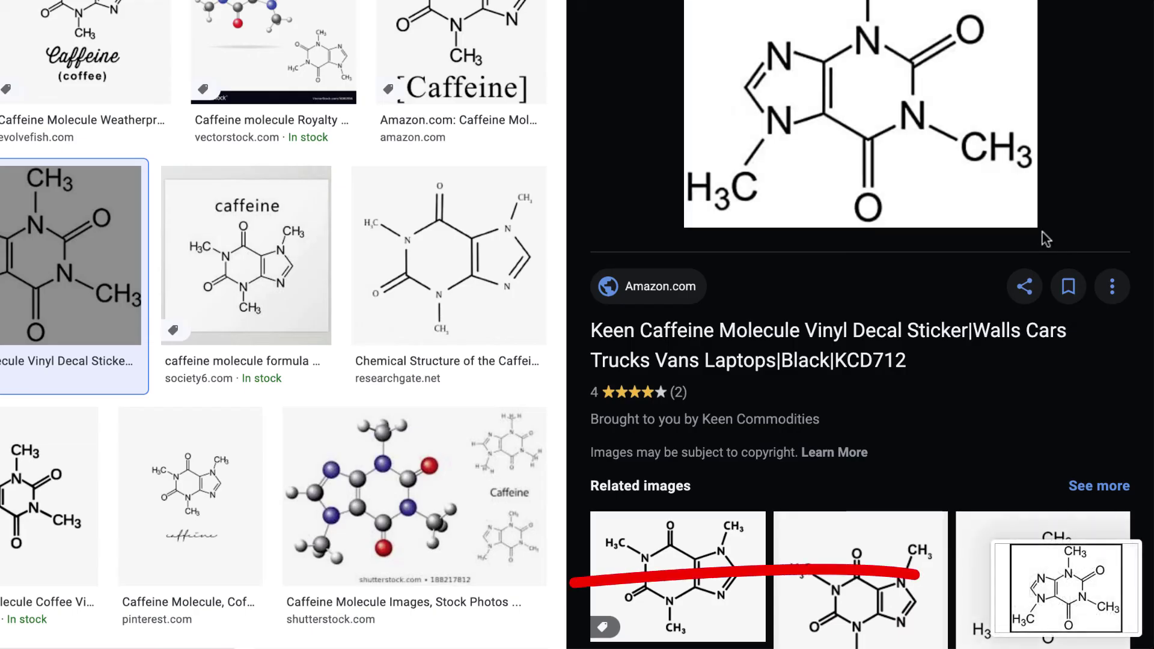
# - Open the diagram capture in Markup and add an arrow with the label 'What does this mean?'
pyautogui.click(1126, 592)
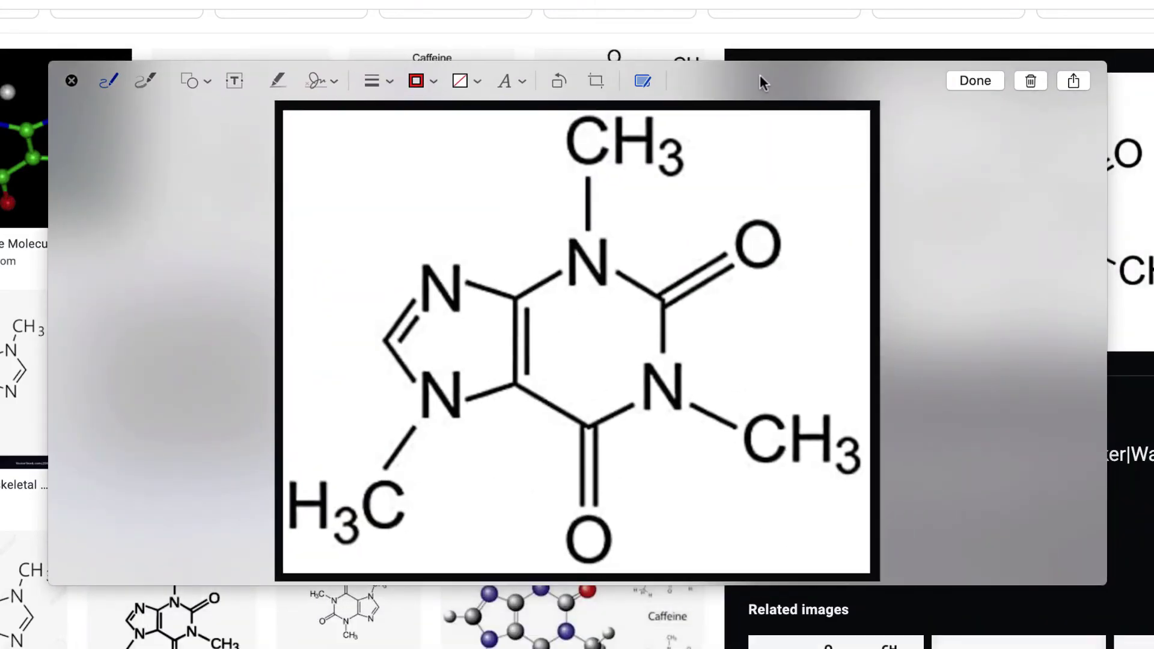
pyautogui.click(207, 82)
pyautogui.click(205, 123)
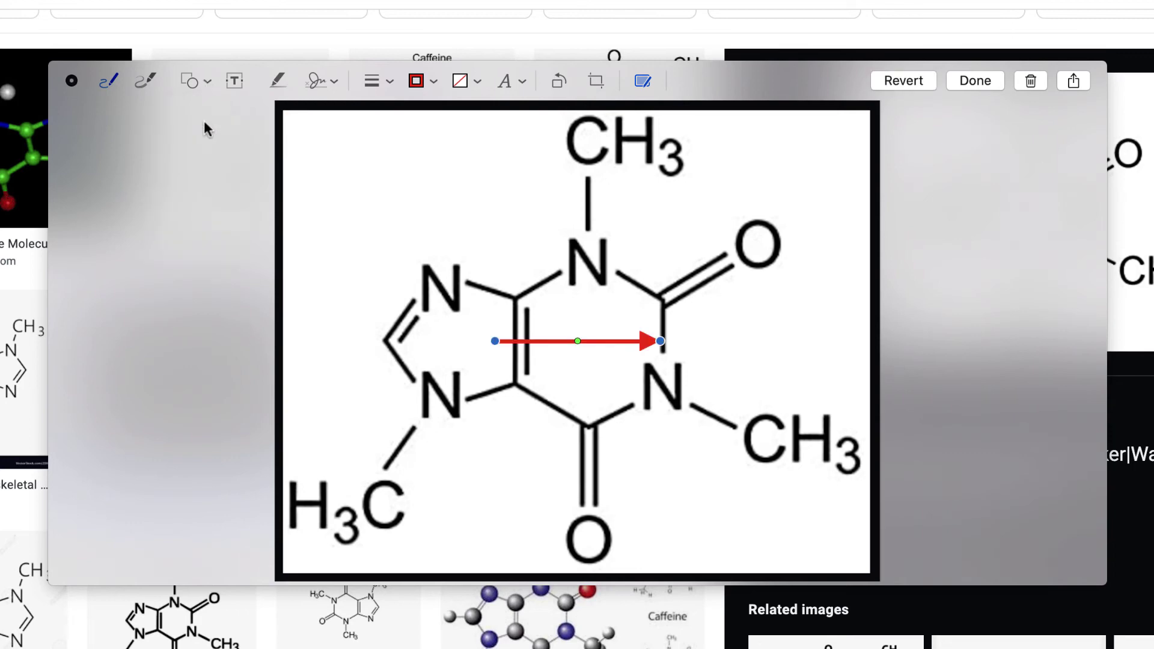
pyautogui.moveTo(528, 341); pyautogui.dragTo(543, 255)
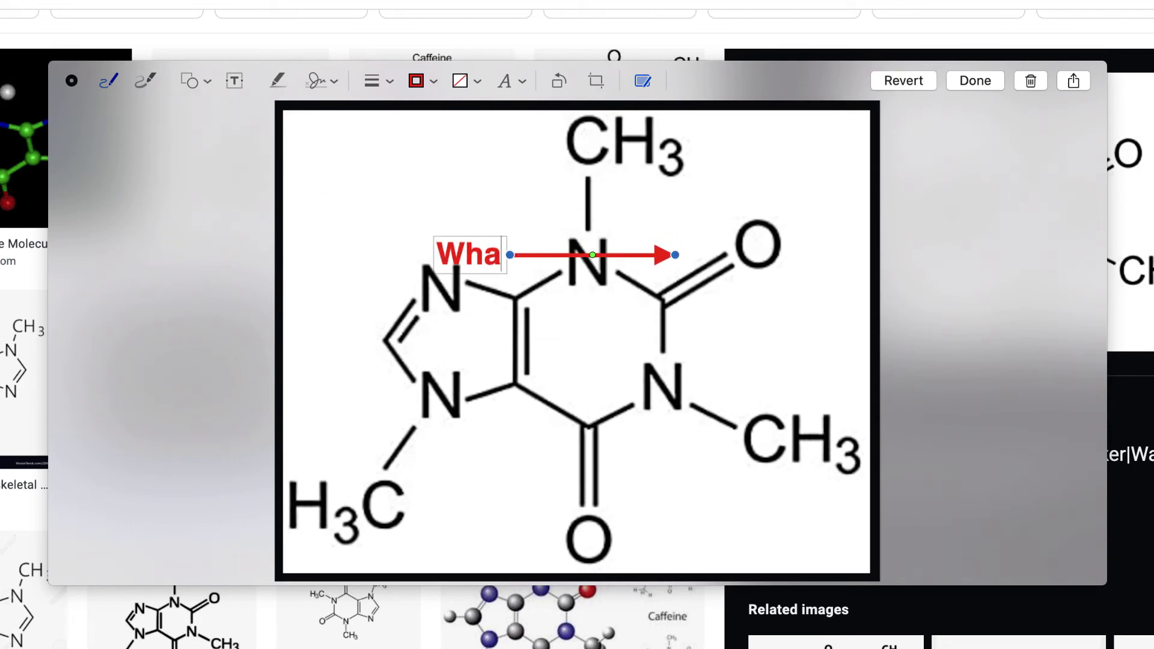
pyautogui.write('does this mean?')
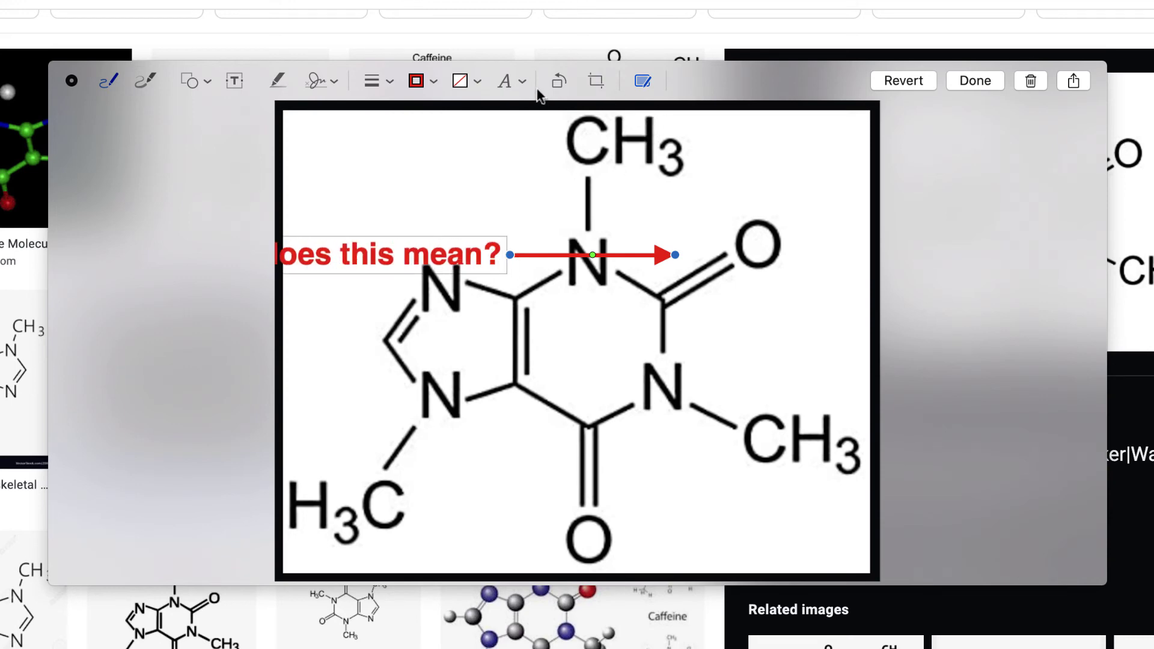
# - Set the label to 20 pt, move it higher, and curve the arrow toward the upper C=O bond
pyautogui.click(522, 82)
pyautogui.click(461, 164)
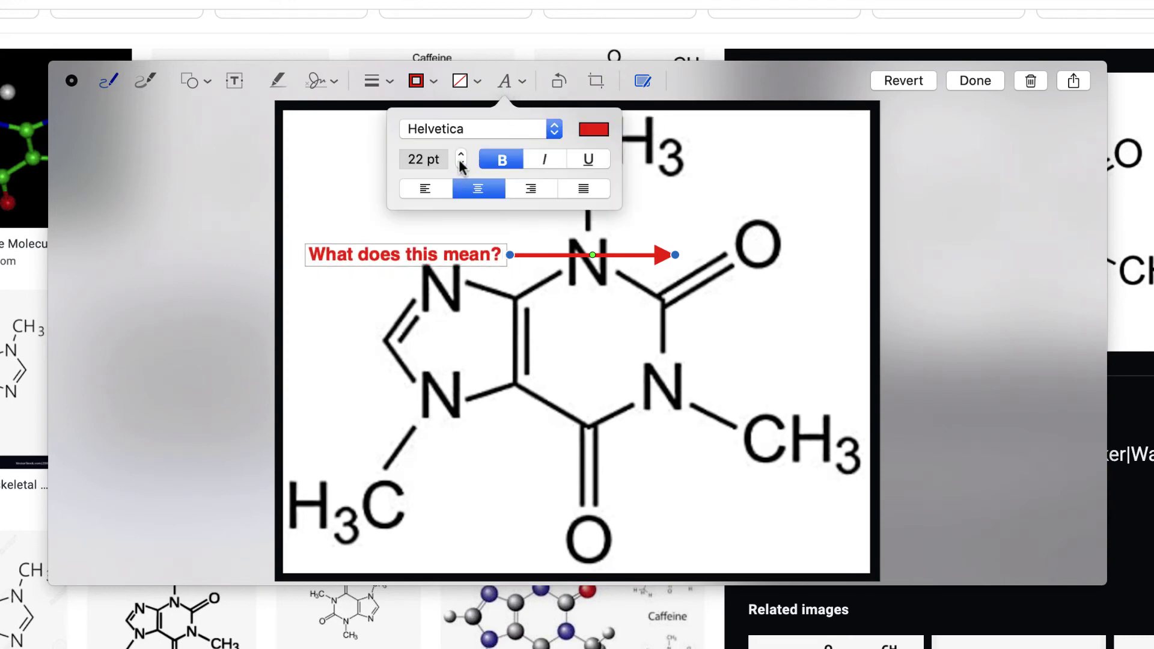
pyautogui.click(461, 164)
pyautogui.click(352, 122)
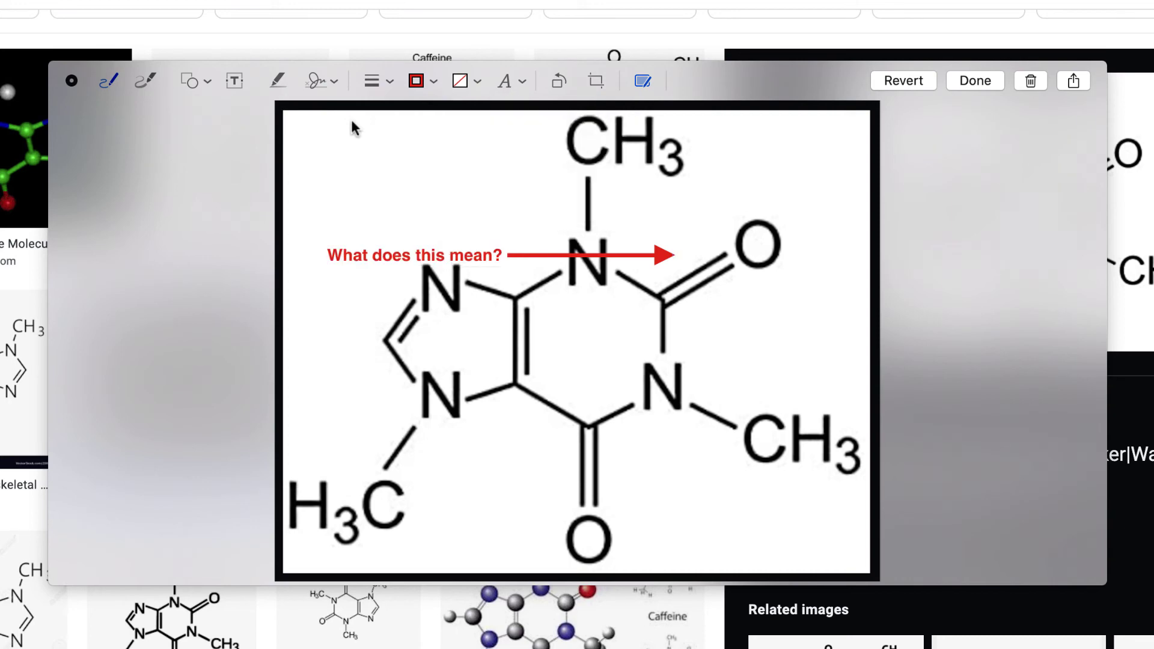
pyautogui.moveTo(455, 258); pyautogui.dragTo(469, 190)
pyautogui.moveTo(688, 193); pyautogui.dragTo(680, 266)
pyautogui.moveTo(601, 225); pyautogui.dragTo(616, 178)
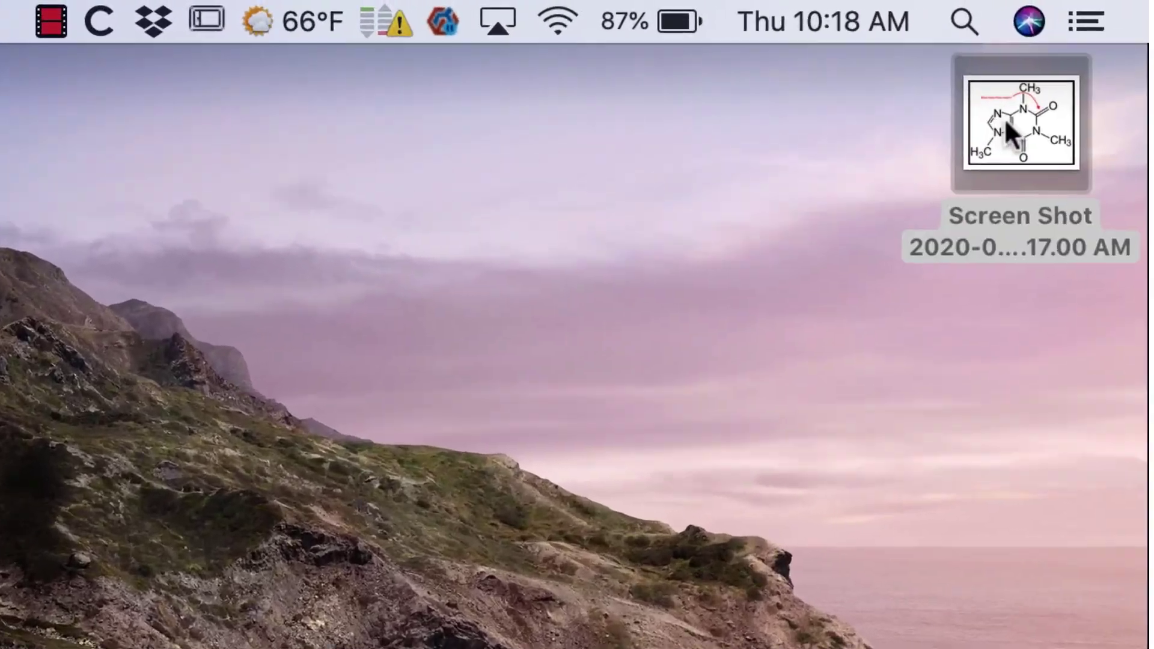
# - Drag the annotated Screen Shot file icon down and left from the desktop's top-right corner
pyautogui.moveTo(1009, 129); pyautogui.dragTo(881, 203)
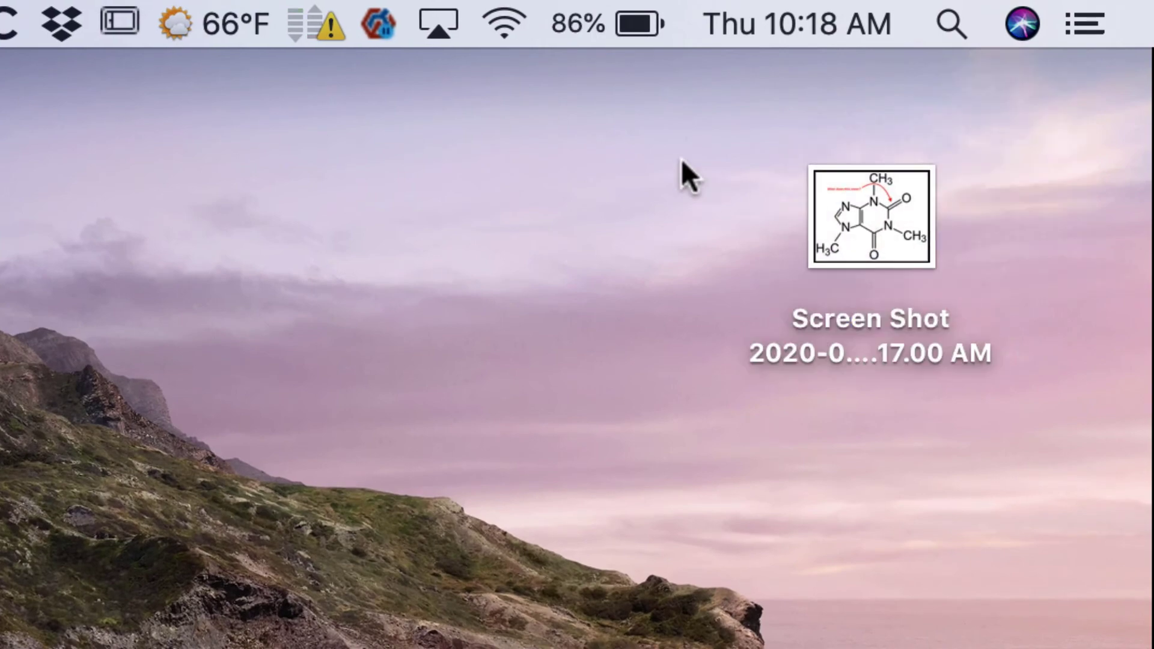